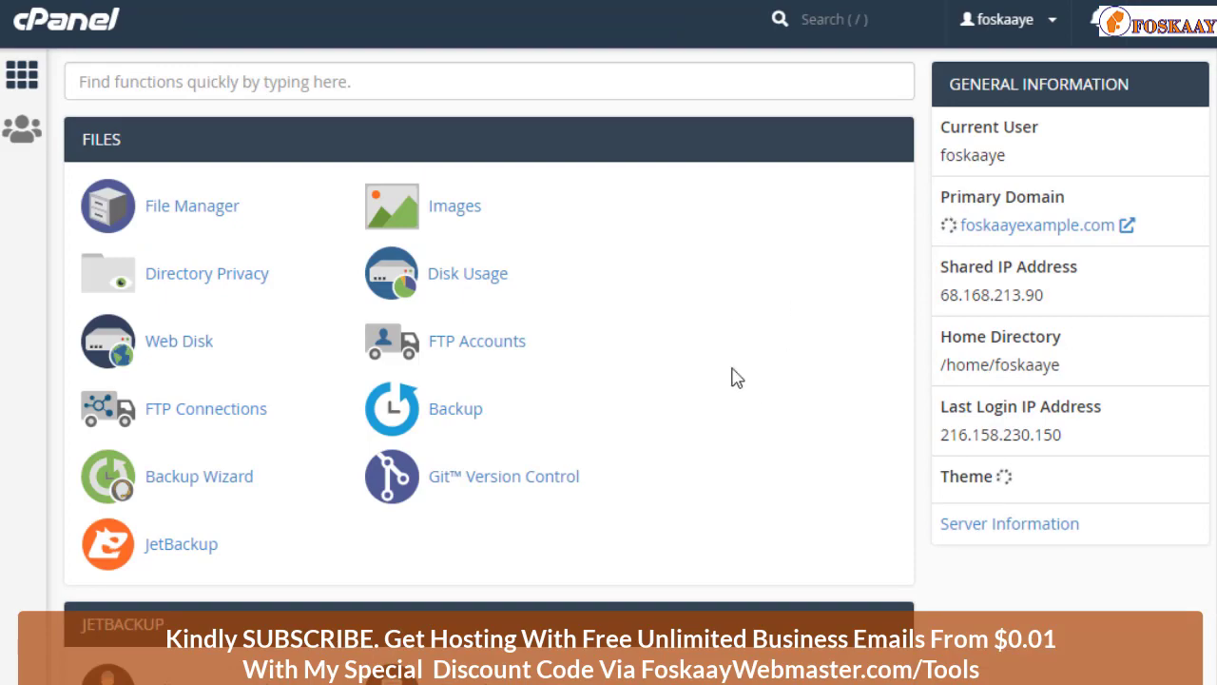
{"action": "scroll", "coordinate": [969, 271], "scroll_direction": "down", "scroll_amount": 5}
{"action": "scroll", "coordinate": [973, 270], "scroll_direction": "up", "scroll_amount": 5}
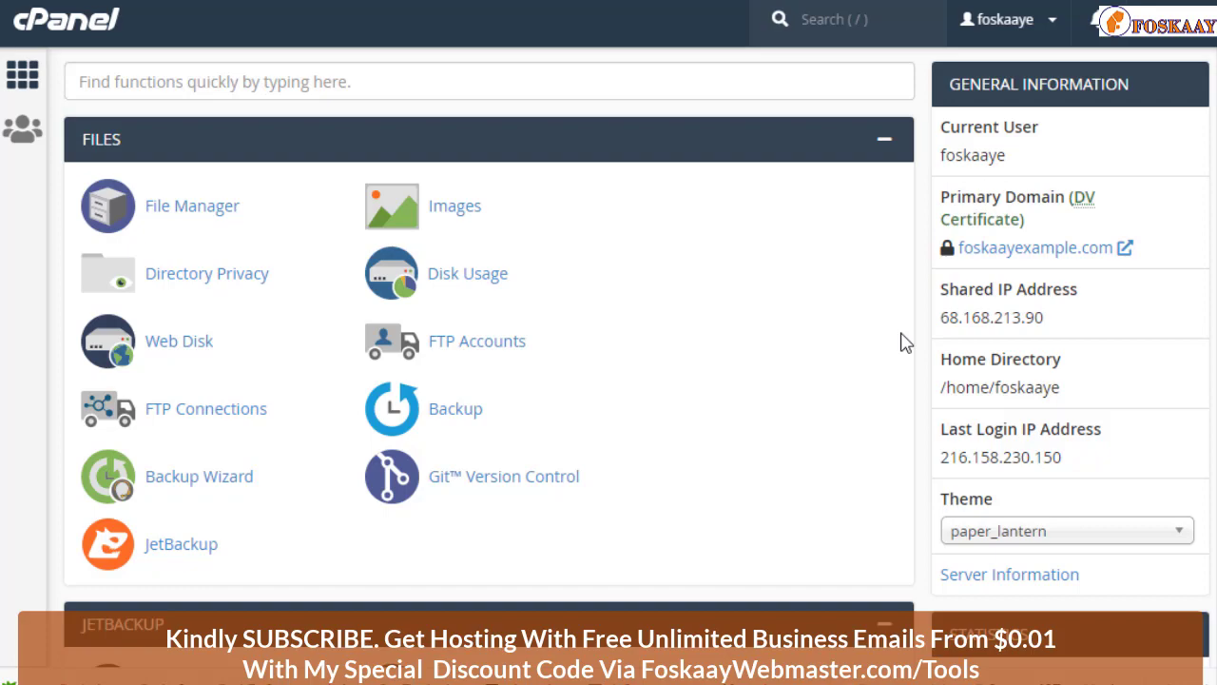
{"action": "scroll", "coordinate": [727, 457], "scroll_direction": "down", "scroll_amount": 15}
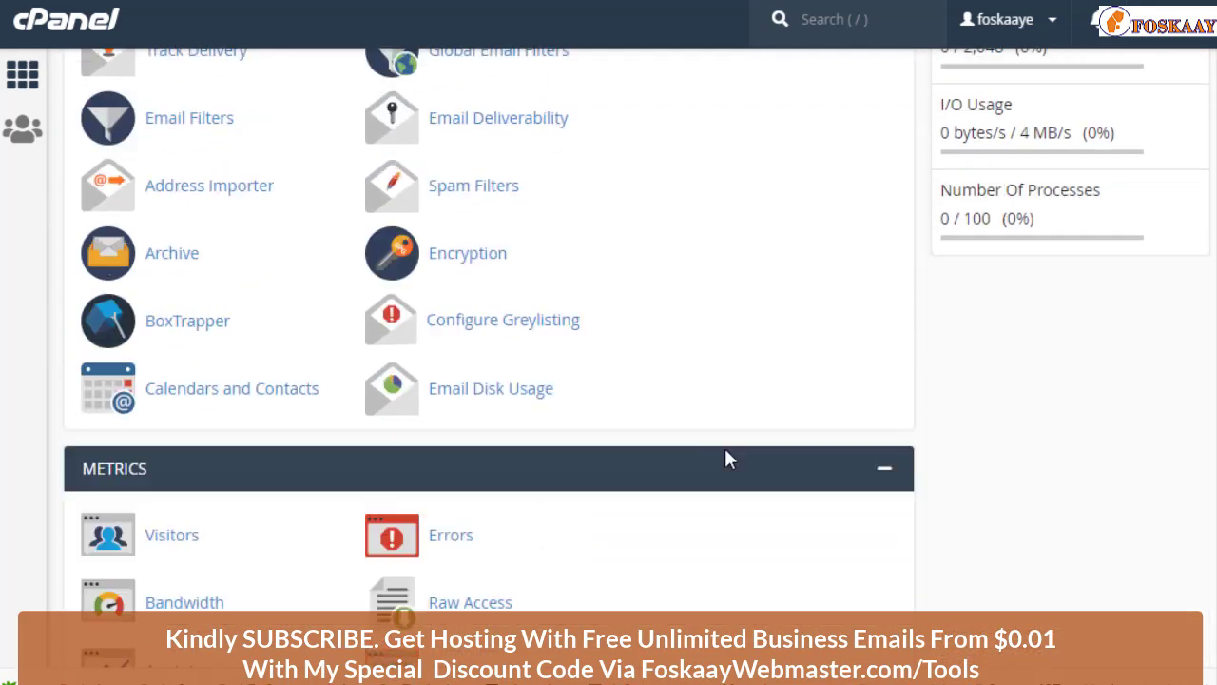
{"action": "scroll", "coordinate": [726, 451], "scroll_direction": "up", "scroll_amount": 12}
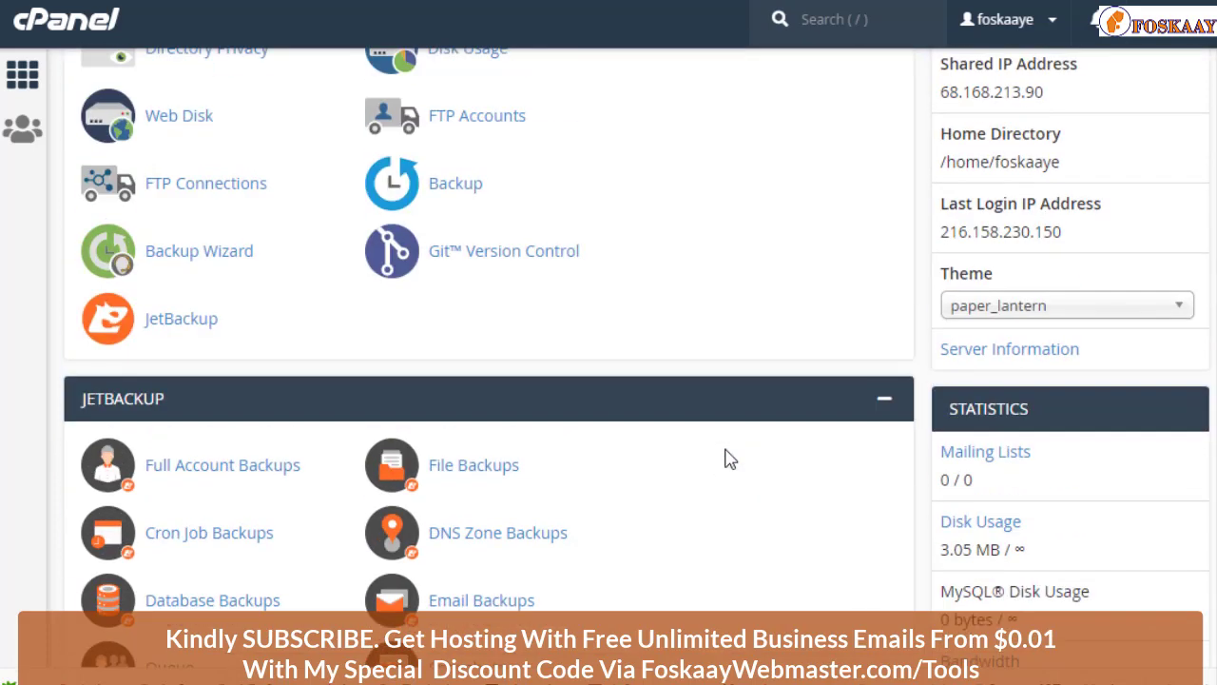
{"action": "scroll", "coordinate": [725, 459], "scroll_direction": "up", "scroll_amount": 3}
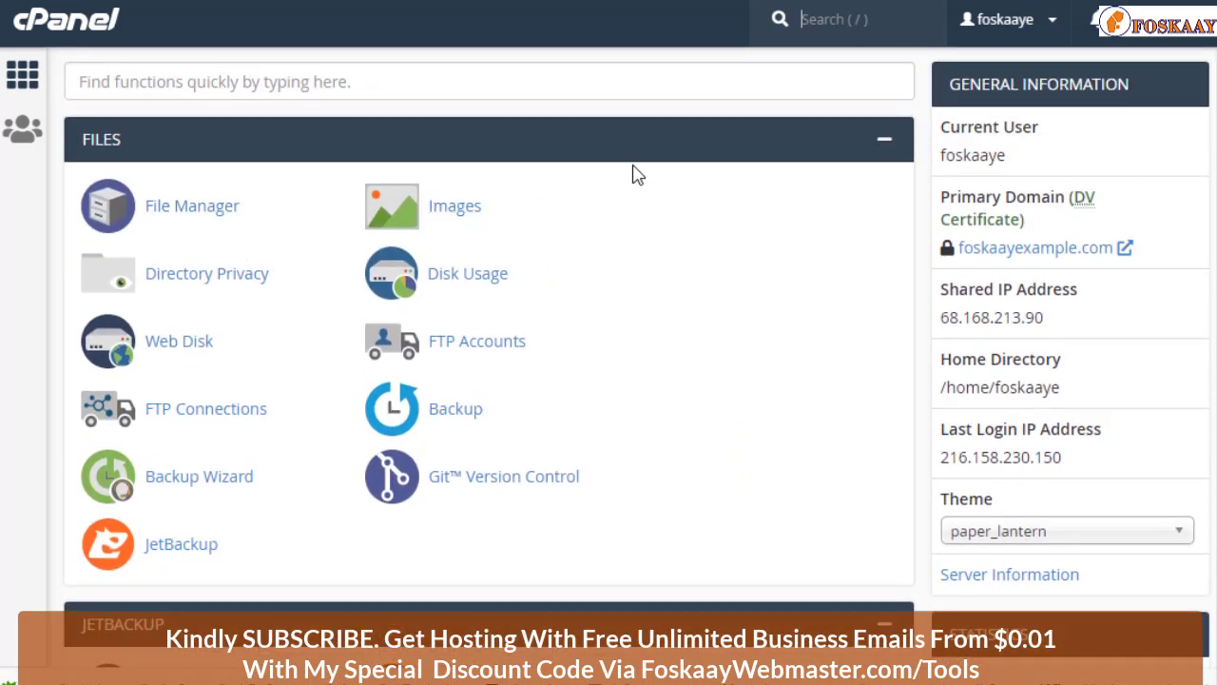
{"action": "scroll", "coordinate": [723, 239], "scroll_direction": "down", "scroll_amount": 8}
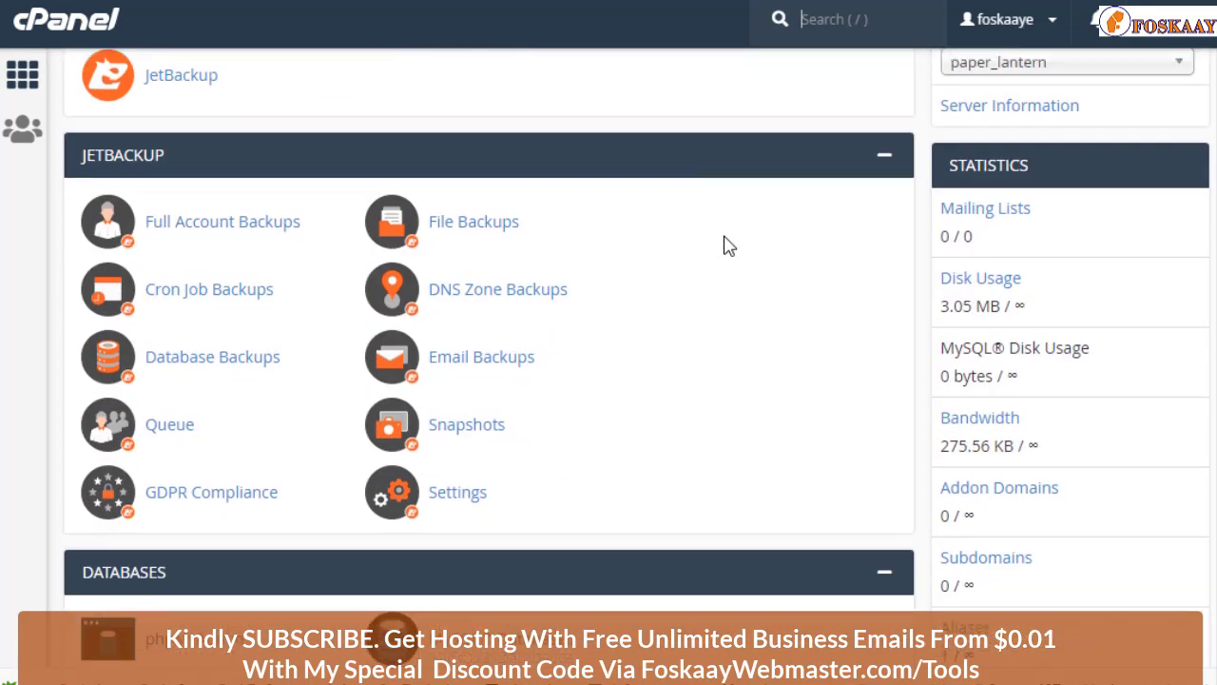
{"action": "scroll", "coordinate": [725, 244], "scroll_direction": "up", "scroll_amount": 1}
{"action": "scroll", "coordinate": [725, 244], "scroll_direction": "down", "scroll_amount": 1}
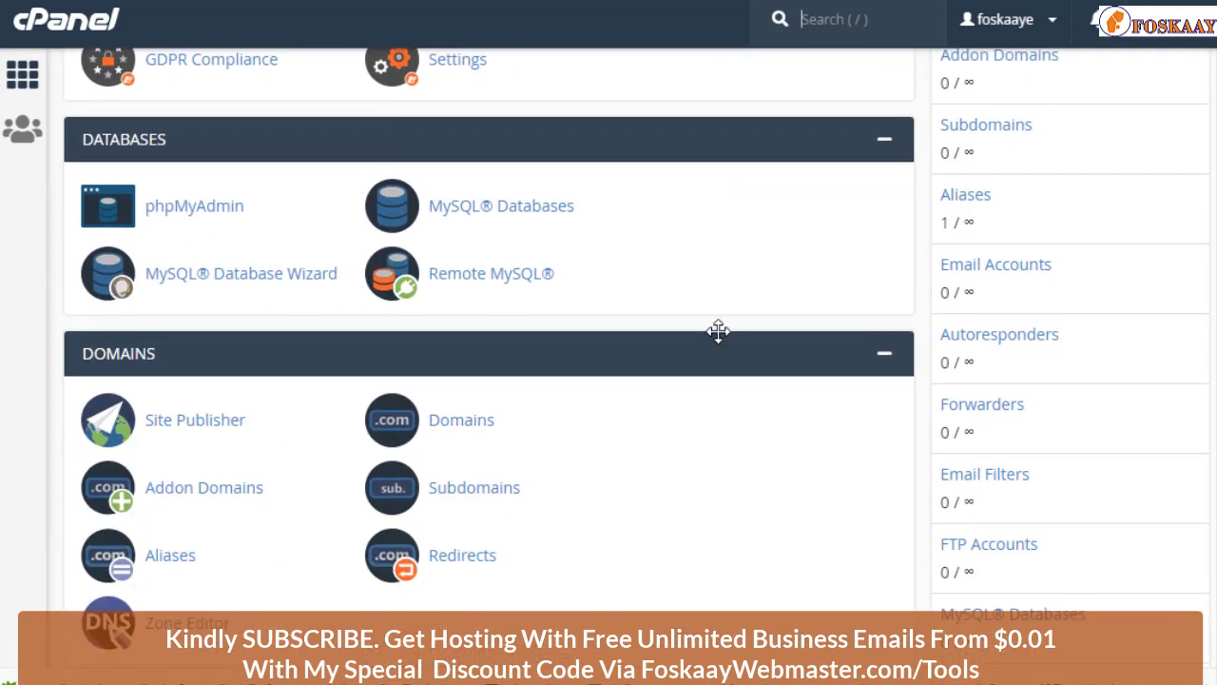
{"action": "scroll", "coordinate": [728, 348], "scroll_direction": "down", "scroll_amount": 4}
{"action": "scroll", "coordinate": [728, 348], "scroll_direction": "down", "scroll_amount": 1}
{"action": "scroll", "coordinate": [728, 348], "scroll_direction": "up", "scroll_amount": 6}
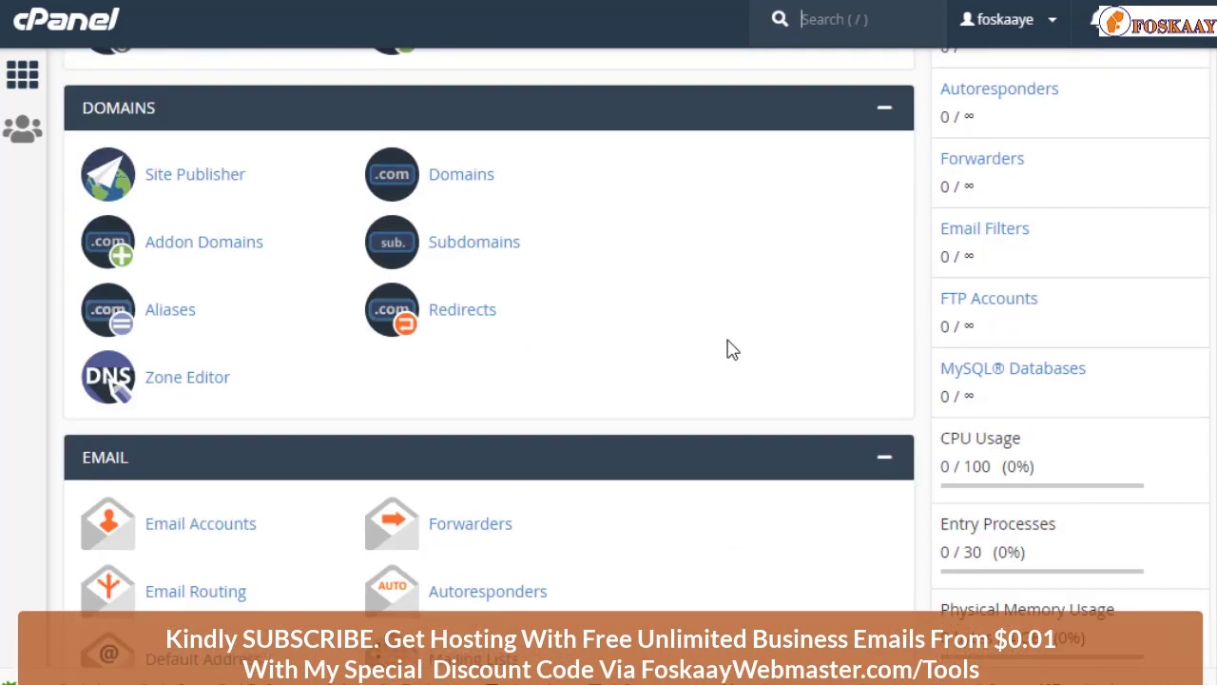
{"action": "scroll", "coordinate": [729, 348], "scroll_direction": "up", "scroll_amount": 1}
{"action": "scroll", "coordinate": [729, 345], "scroll_direction": "down", "scroll_amount": 3}
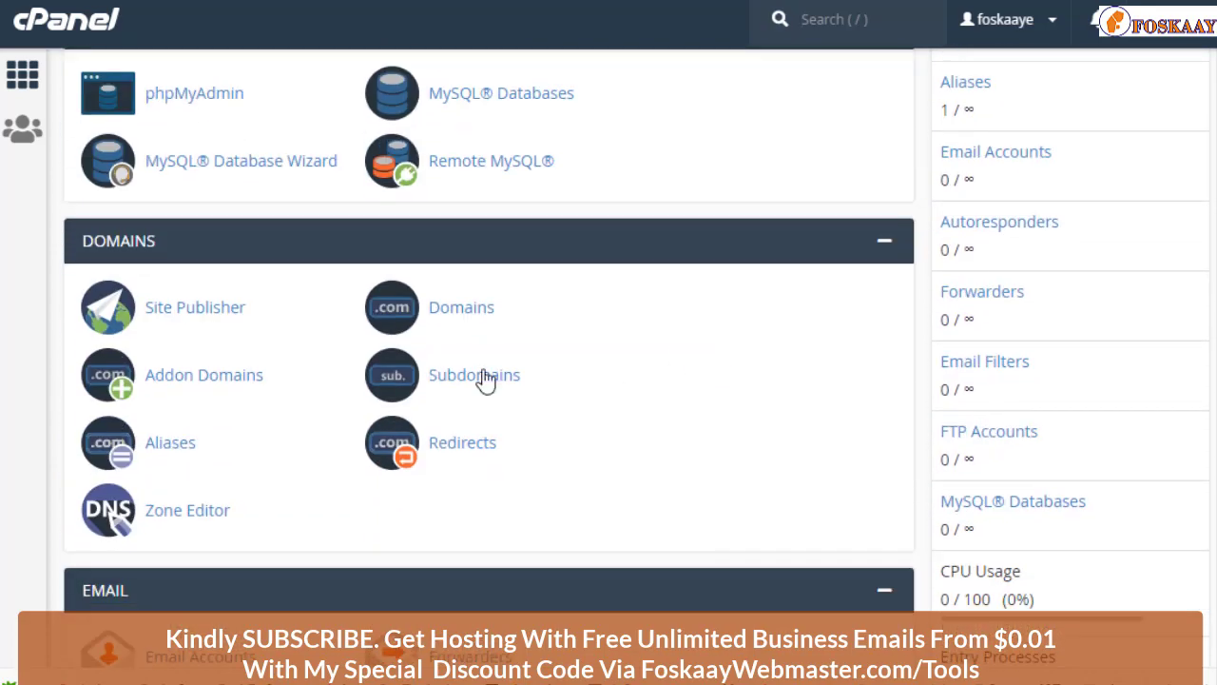
{"action": "scroll", "coordinate": [942, 371], "scroll_direction": "down", "scroll_amount": 5}
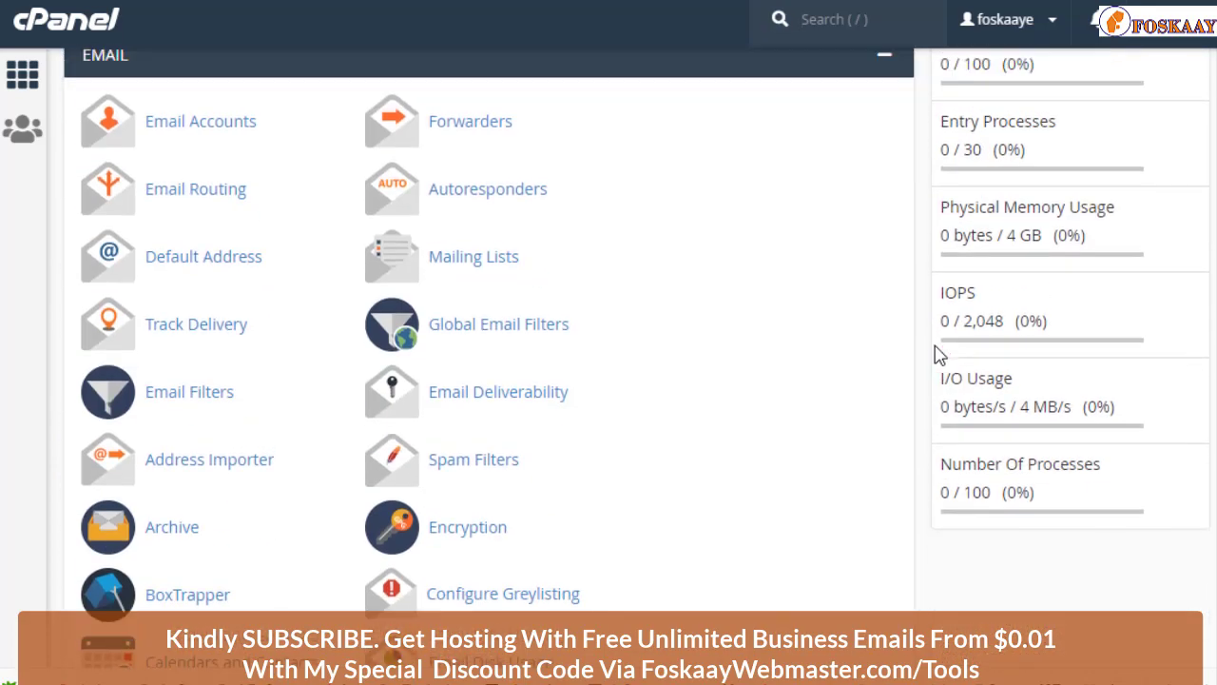
{"action": "scroll", "coordinate": [939, 354], "scroll_direction": "up", "scroll_amount": 1}
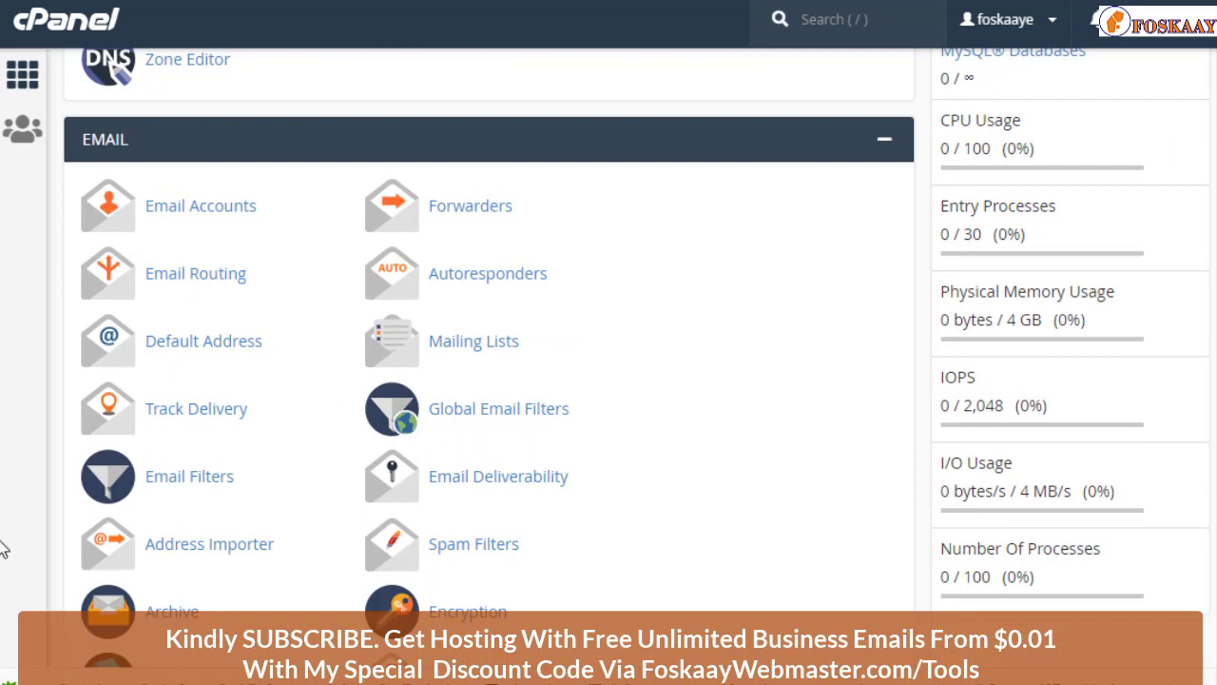
Open the Email Accounts page in a new browser tab
{"action": "right_click", "coordinate": [224, 228]}
{"action": "left_click", "coordinate": [348, 236]}
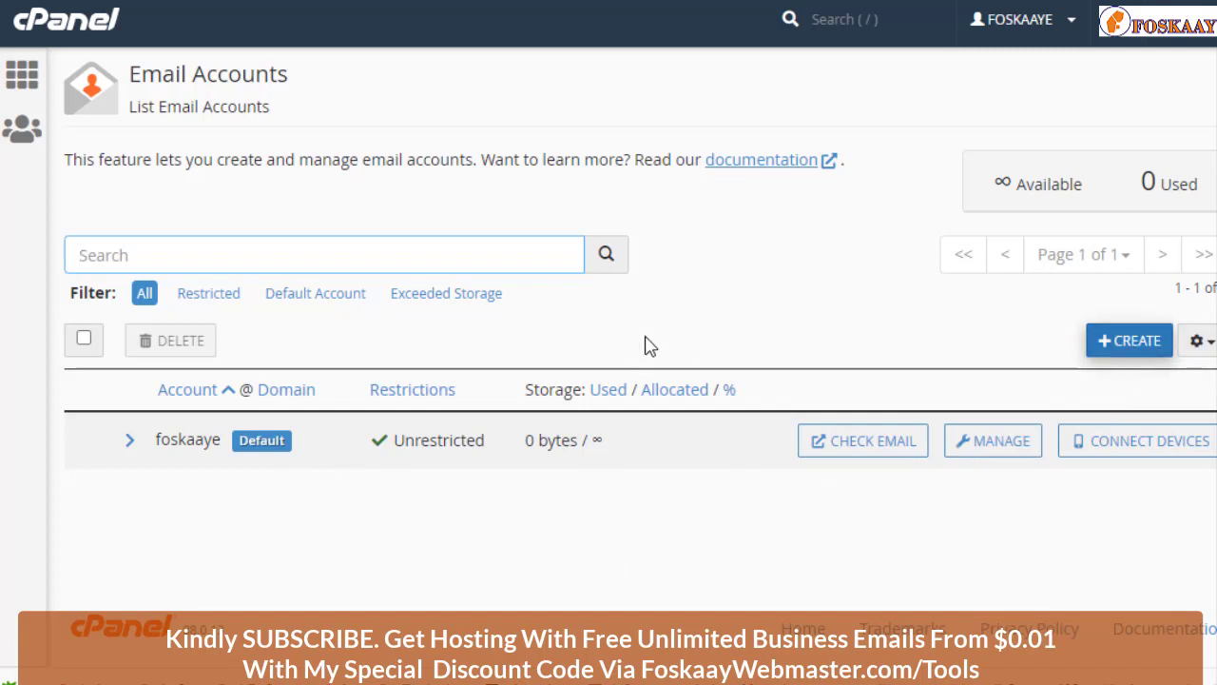
Start a new email account and keep foskaayexample.com as its domain
{"action": "left_click", "coordinate": [1118, 348]}
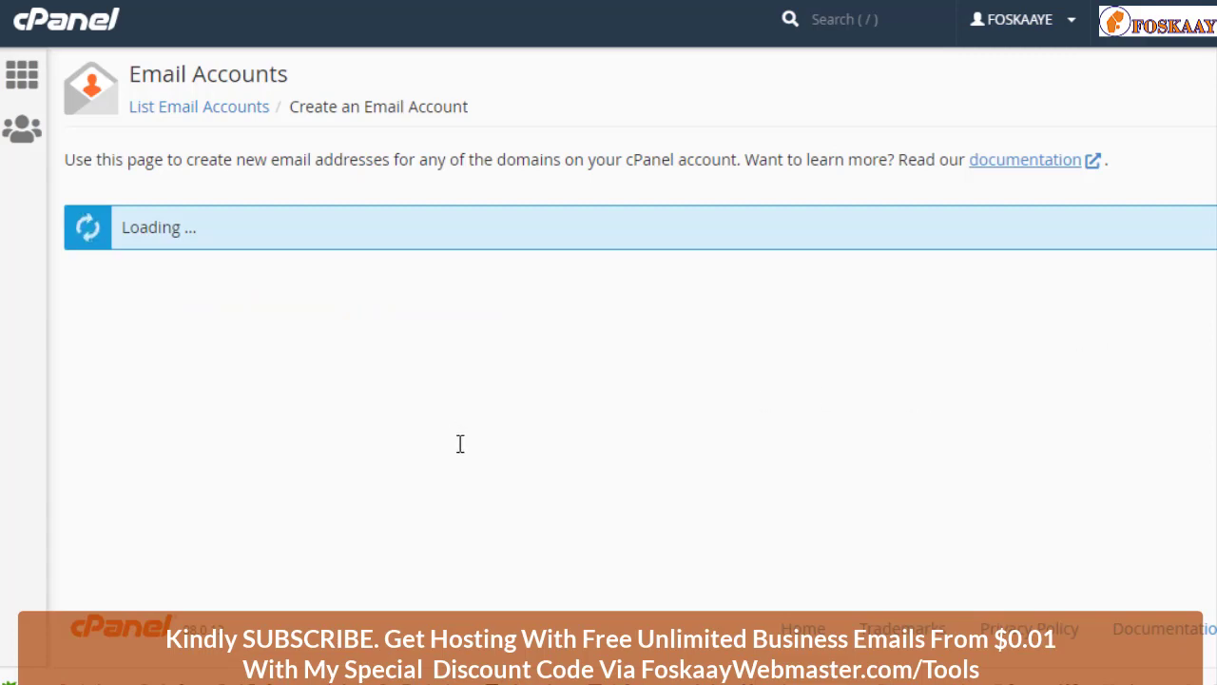
{"action": "scroll", "coordinate": [478, 435], "scroll_direction": "down", "scroll_amount": 3}
{"action": "scroll", "coordinate": [479, 438], "scroll_direction": "up", "scroll_amount": 2}
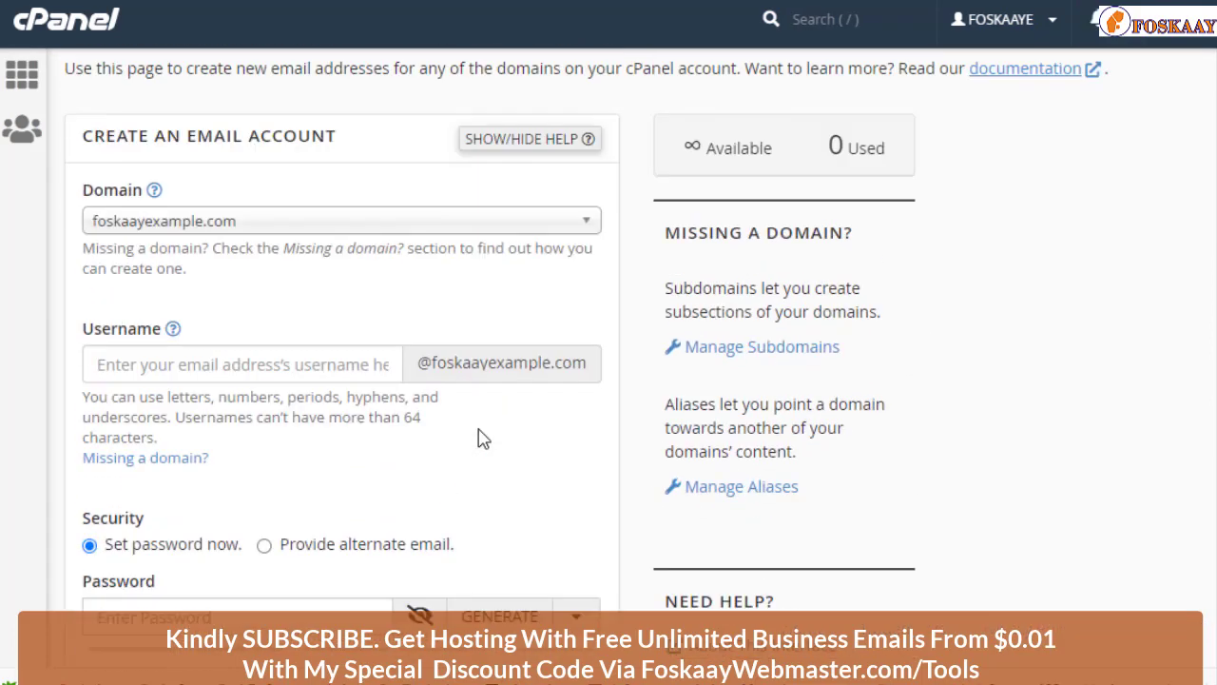
{"action": "scroll", "coordinate": [478, 438], "scroll_direction": "up", "scroll_amount": 1}
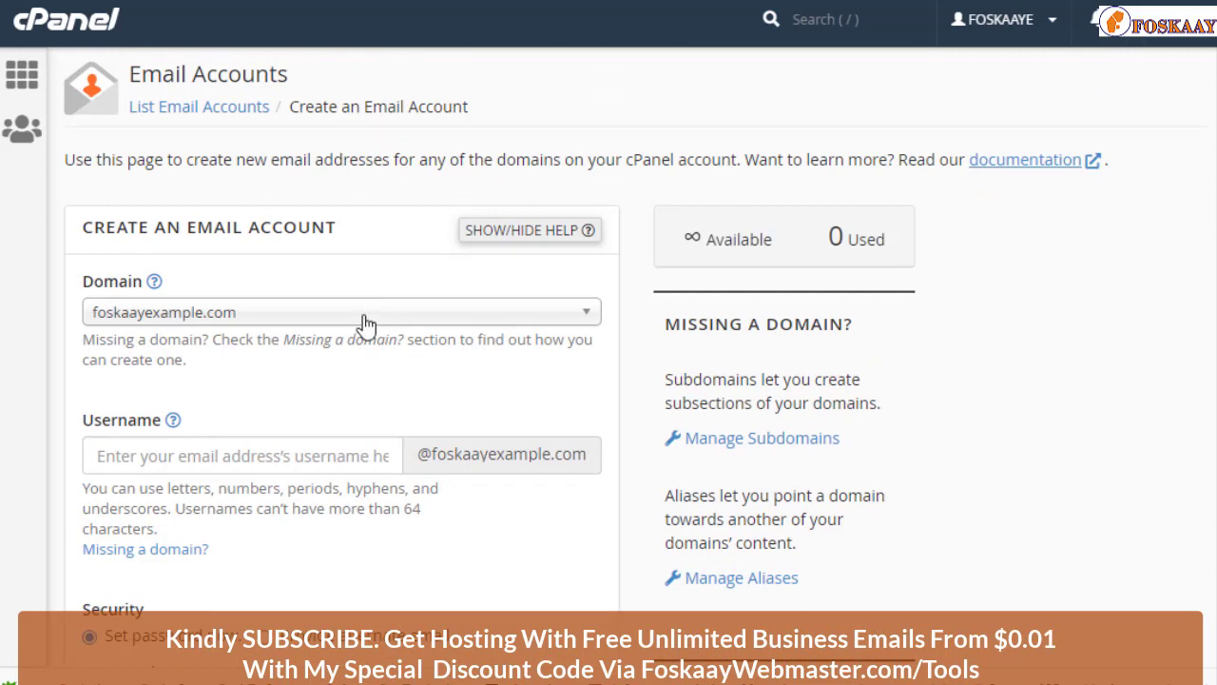
{"action": "left_click", "coordinate": [367, 325]}
{"action": "left_click", "coordinate": [367, 325]}
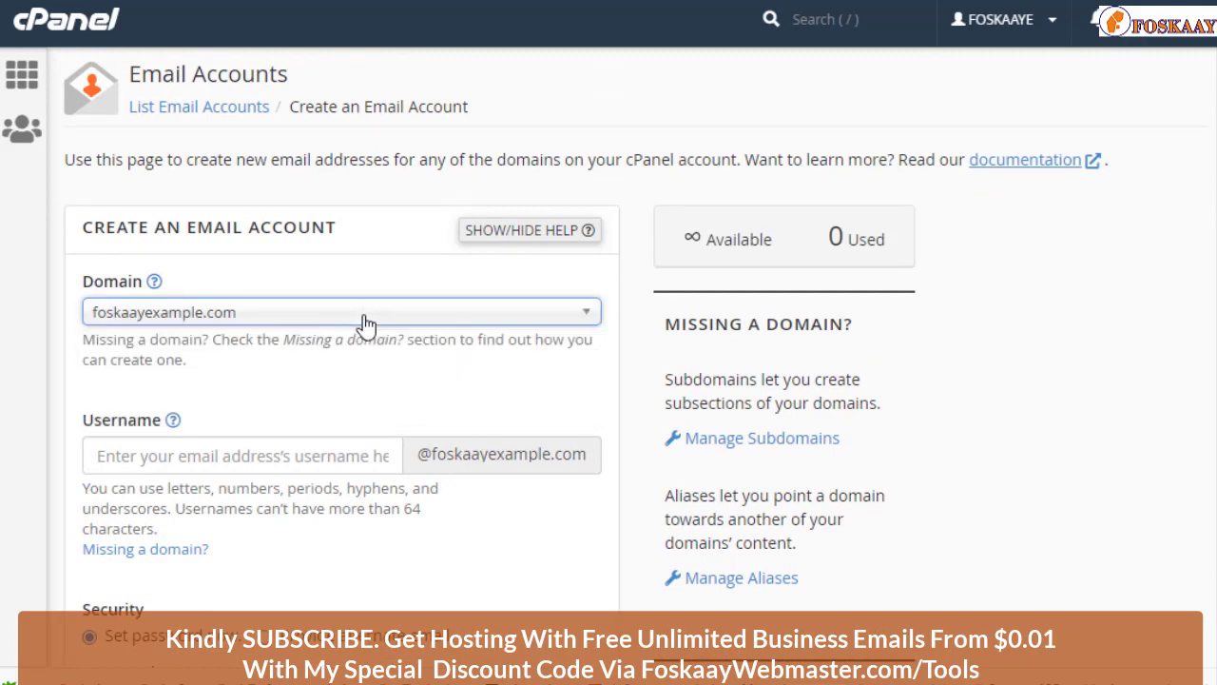
{"action": "left_click", "coordinate": [457, 314]}
{"action": "left_click", "coordinate": [457, 314]}
{"action": "scroll", "coordinate": [319, 380], "scroll_direction": "down", "scroll_amount": 2}
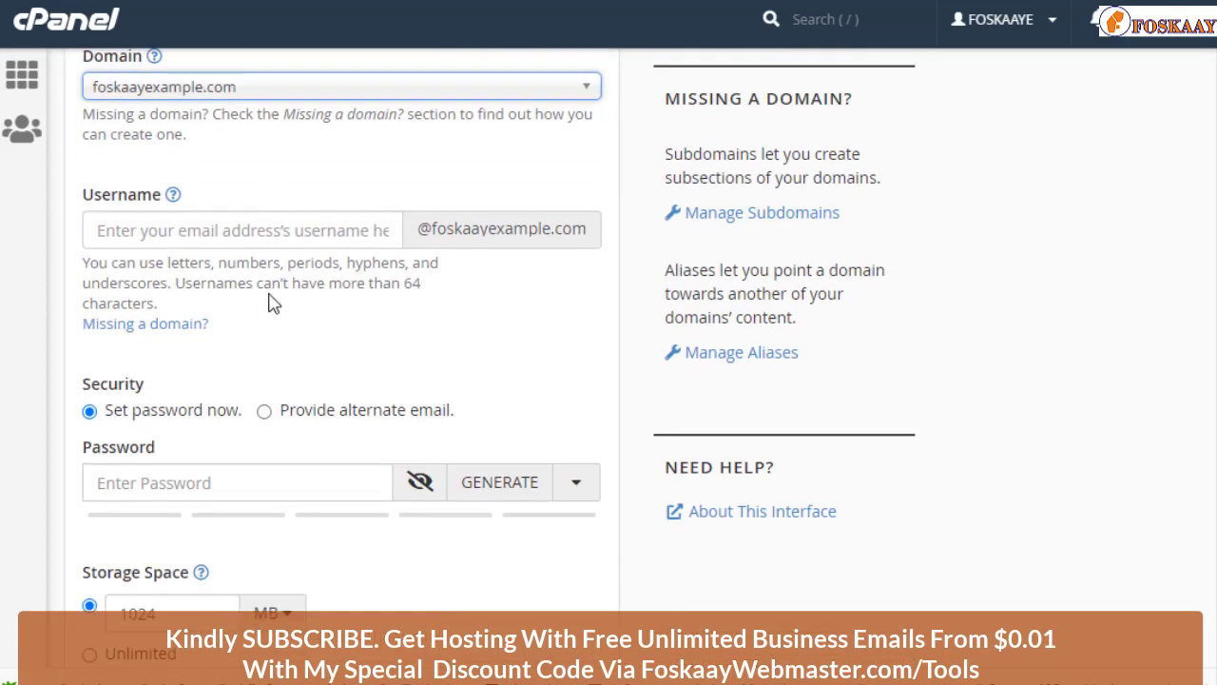
{"action": "left_click", "coordinate": [252, 245]}
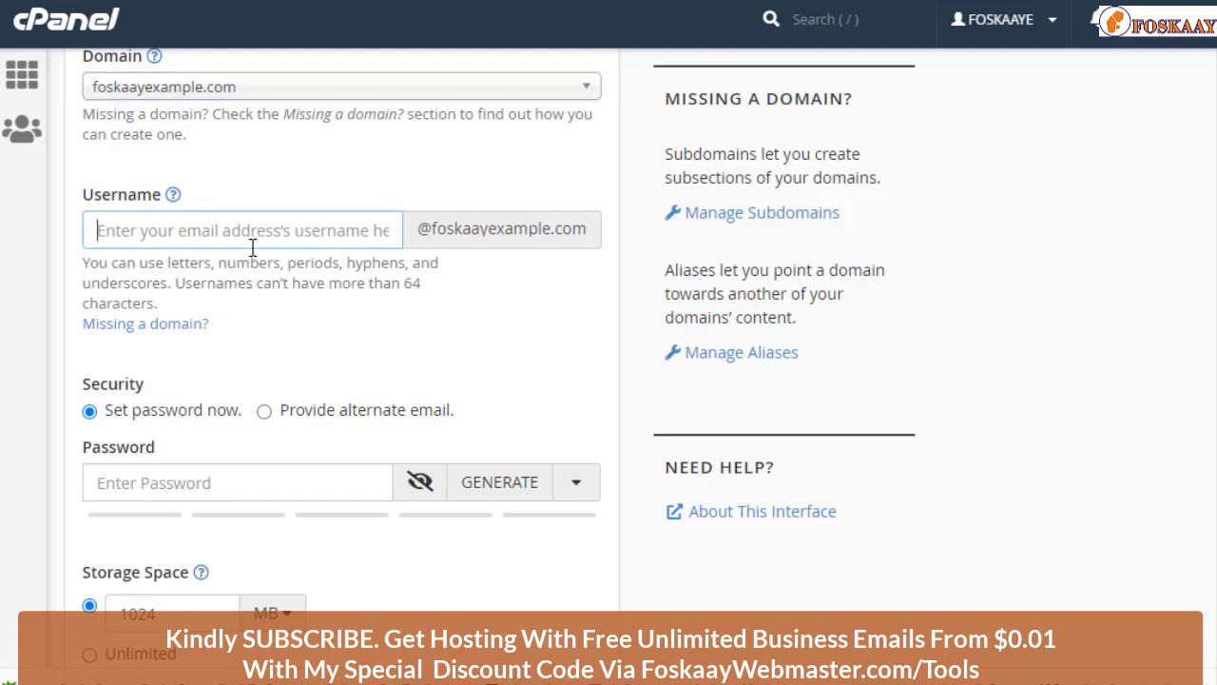
{"action": "type", "text": "support"}
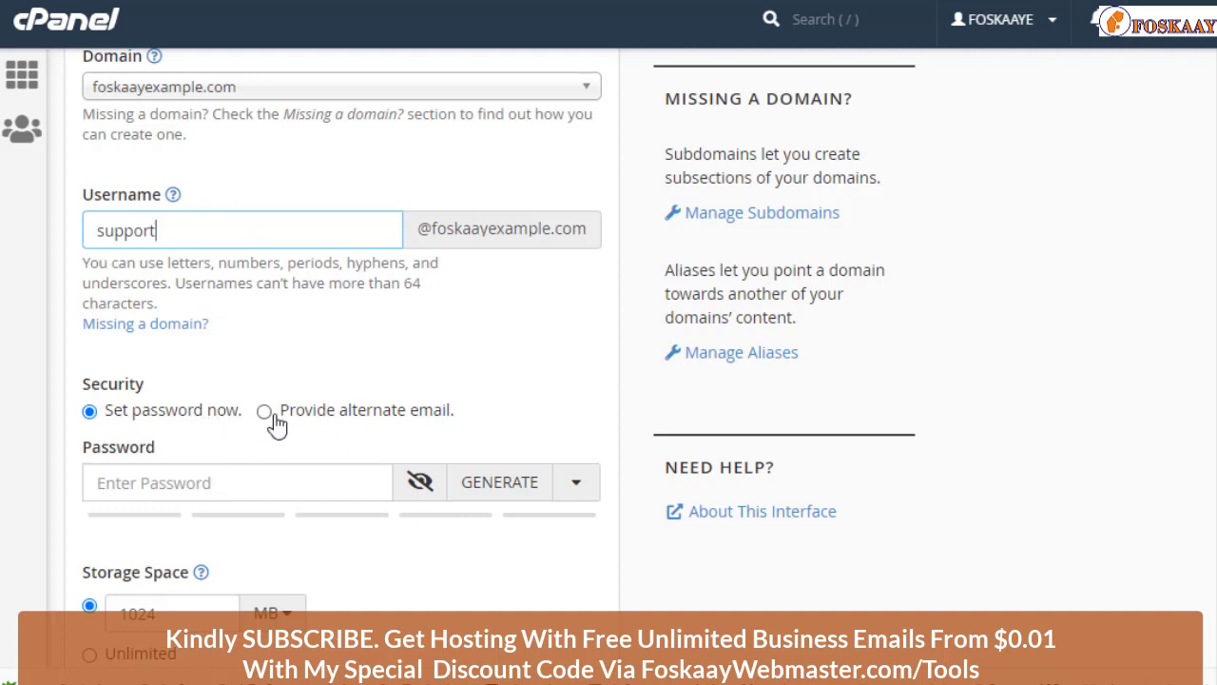
{"action": "scroll", "coordinate": [184, 527], "scroll_direction": "down", "scroll_amount": 1}
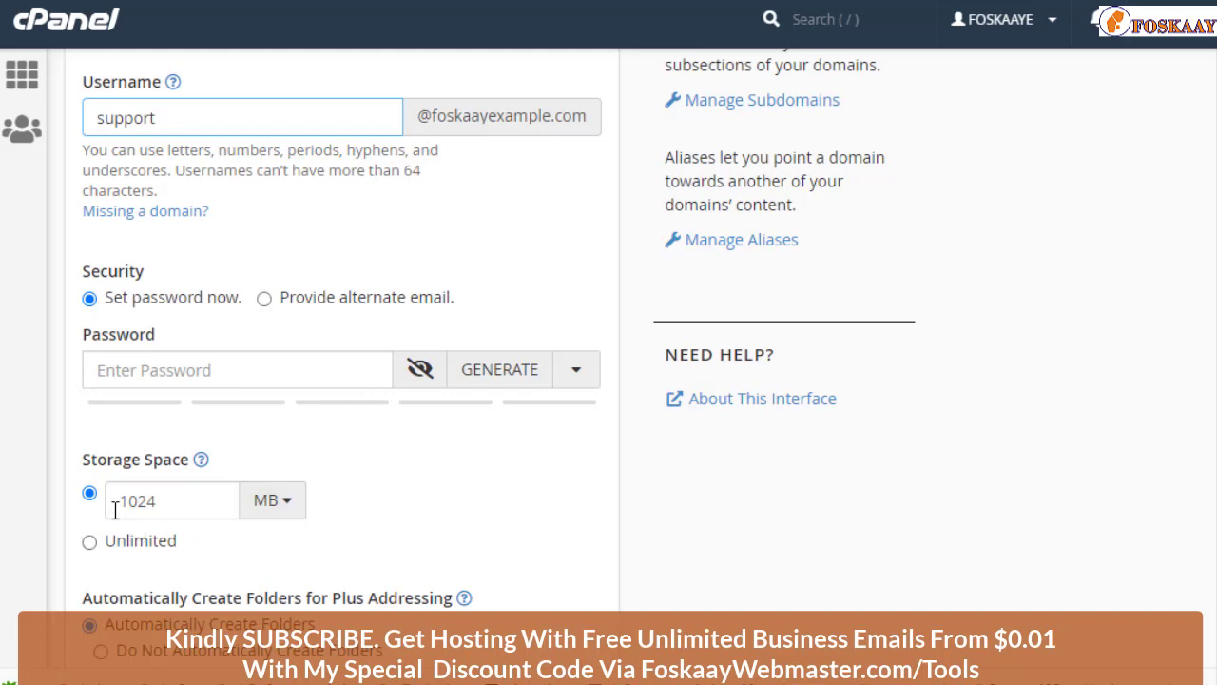
{"action": "scroll", "coordinate": [355, 455], "scroll_direction": "down", "scroll_amount": 1}
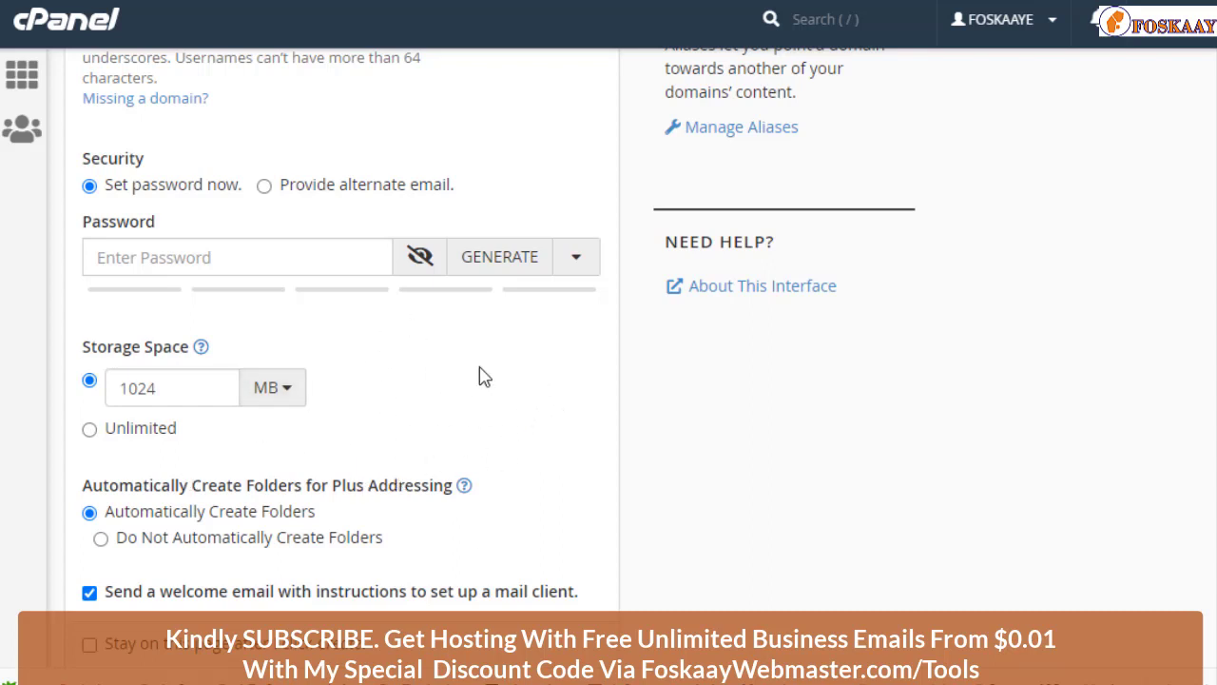
Set the mailbox Storage Space to Unlimited, with the unused quota unit switched to GB
{"action": "left_click", "coordinate": [90, 429]}
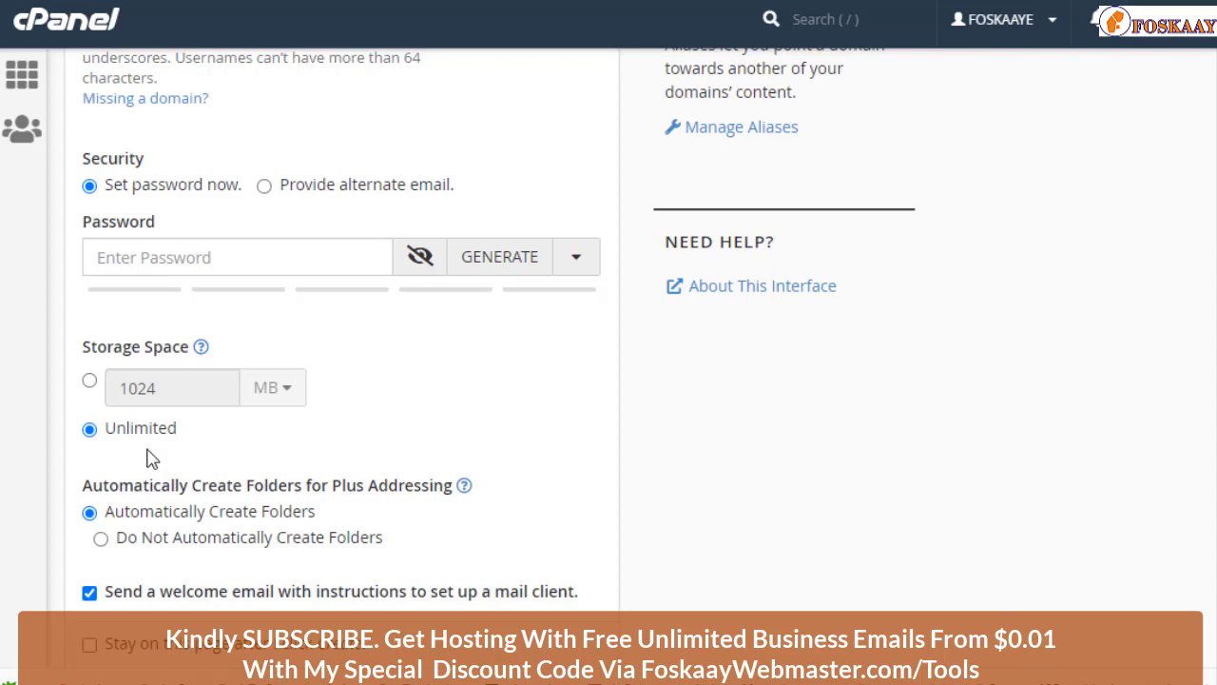
{"action": "left_click", "coordinate": [90, 381]}
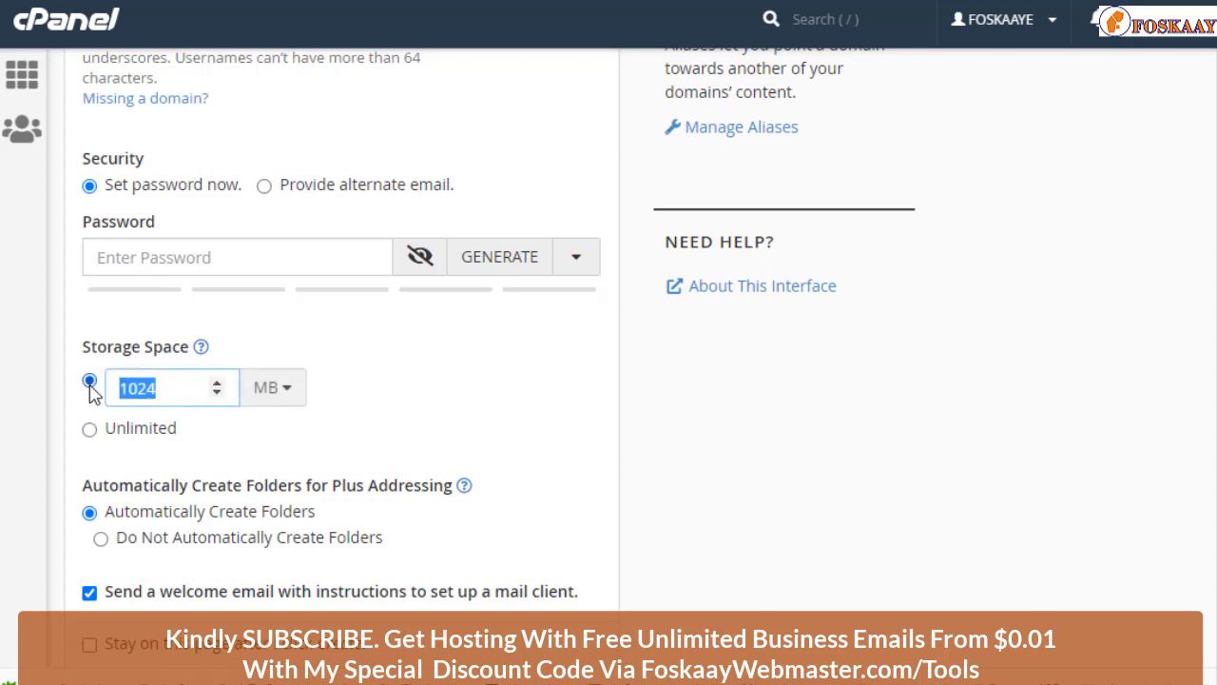
{"action": "left_click", "coordinate": [280, 407]}
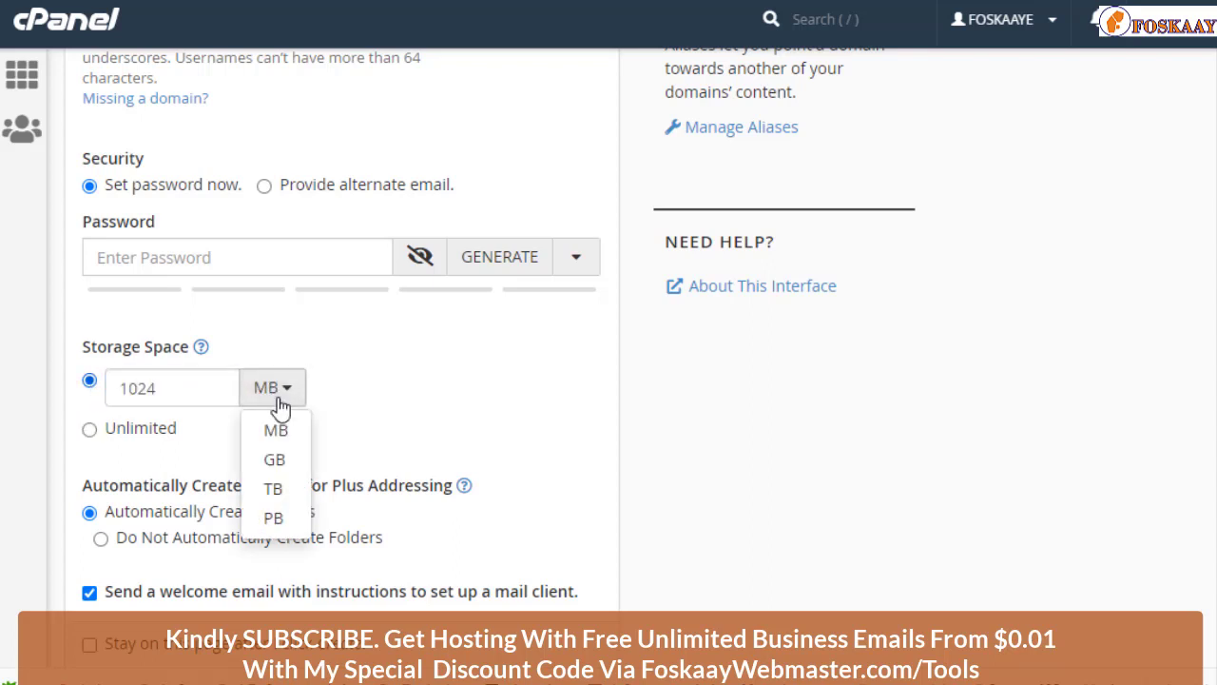
{"action": "left_click", "coordinate": [275, 461]}
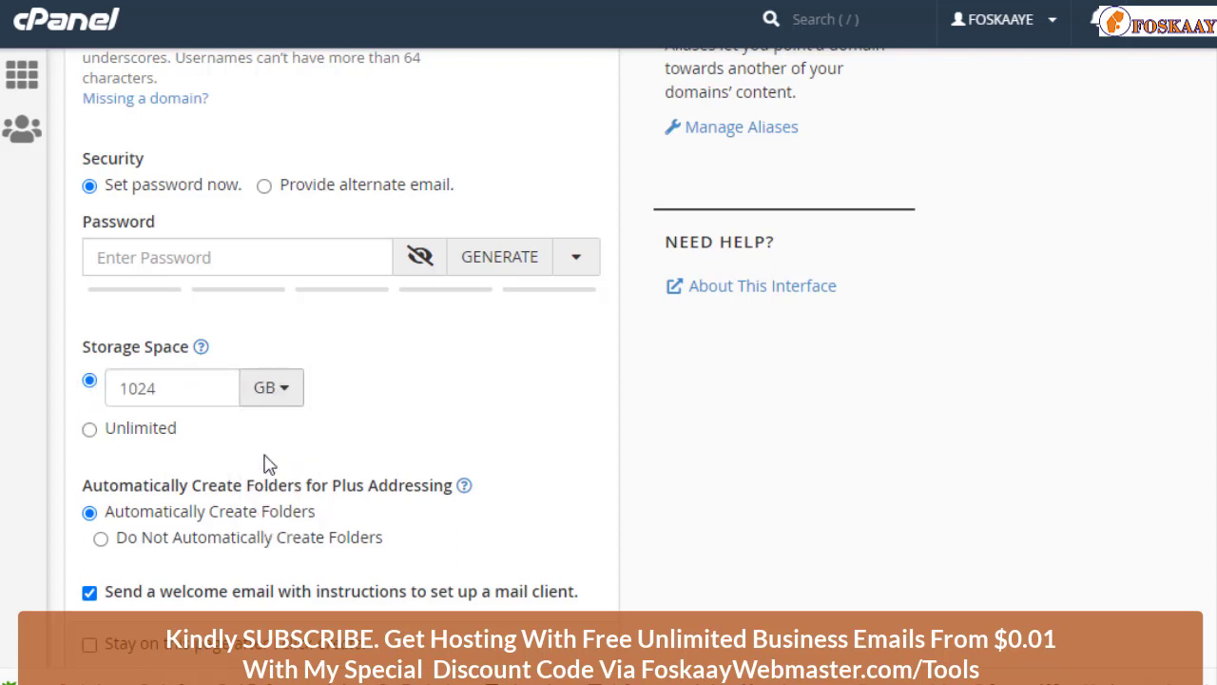
{"action": "left_click", "coordinate": [90, 430]}
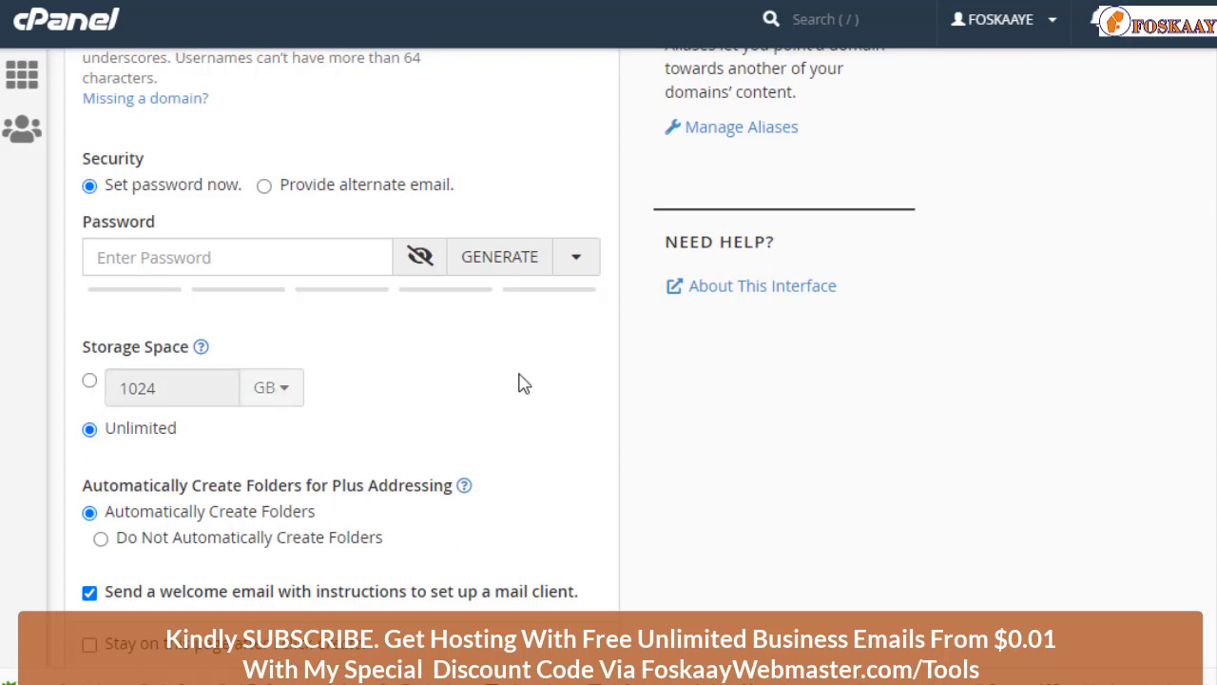
{"action": "scroll", "coordinate": [521, 382], "scroll_direction": "down", "scroll_amount": 1}
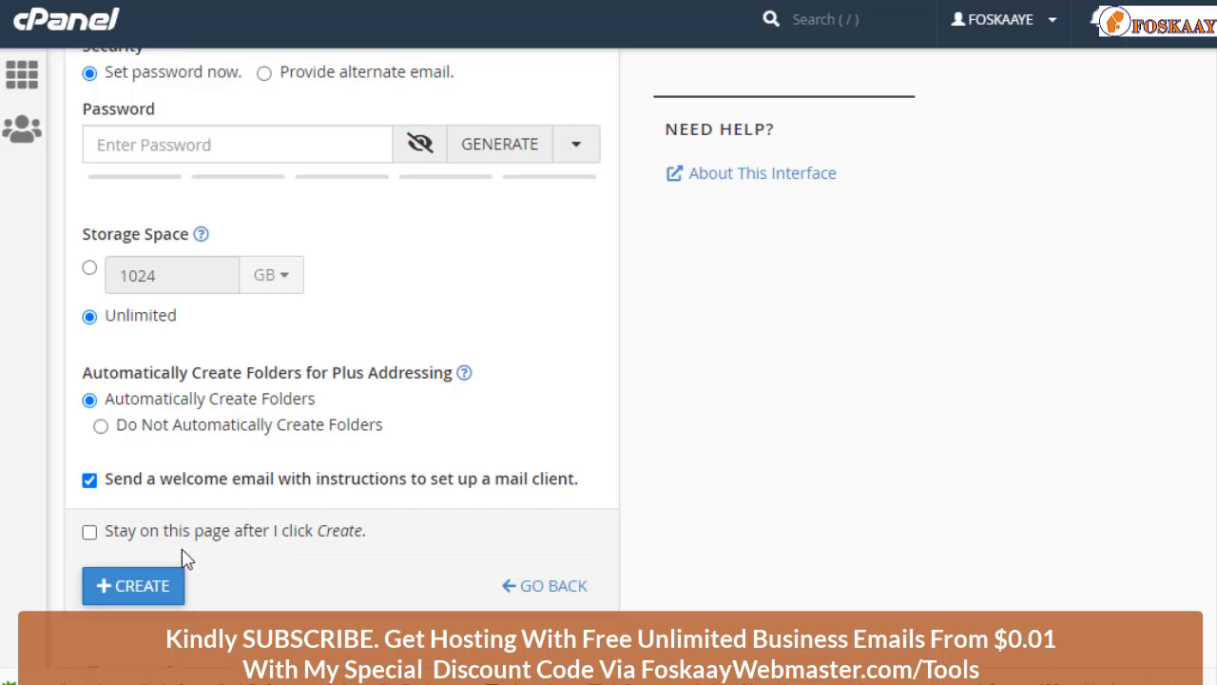
Scroll the form to check the password's strength of 100 and reach the Create button
{"action": "scroll", "coordinate": [456, 433], "scroll_direction": "up", "scroll_amount": 3}
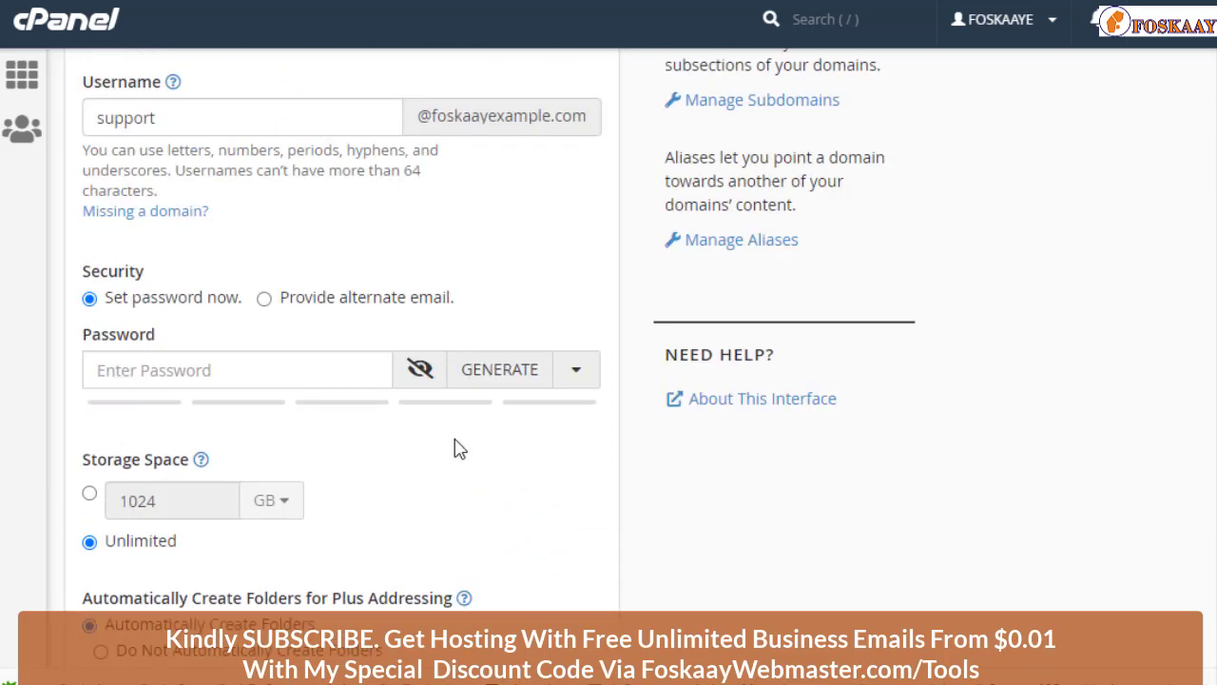
{"action": "scroll", "coordinate": [457, 448], "scroll_direction": "down", "scroll_amount": 3}
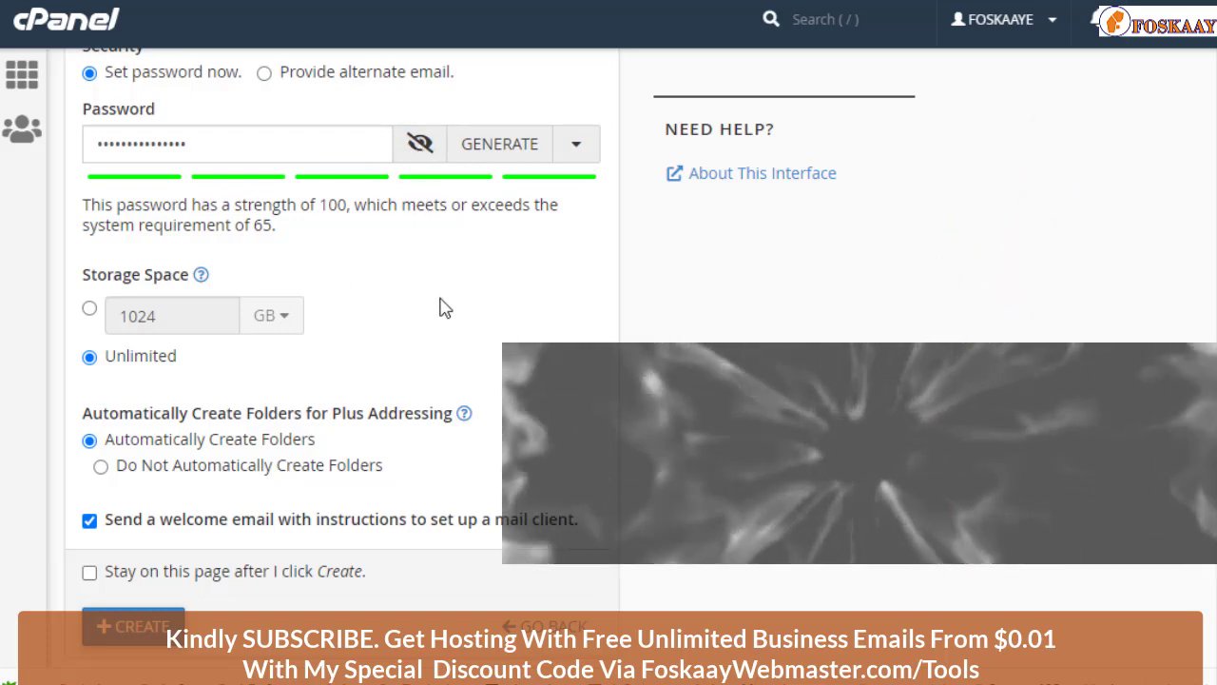
{"action": "scroll", "coordinate": [504, 362], "scroll_direction": "down", "scroll_amount": 1}
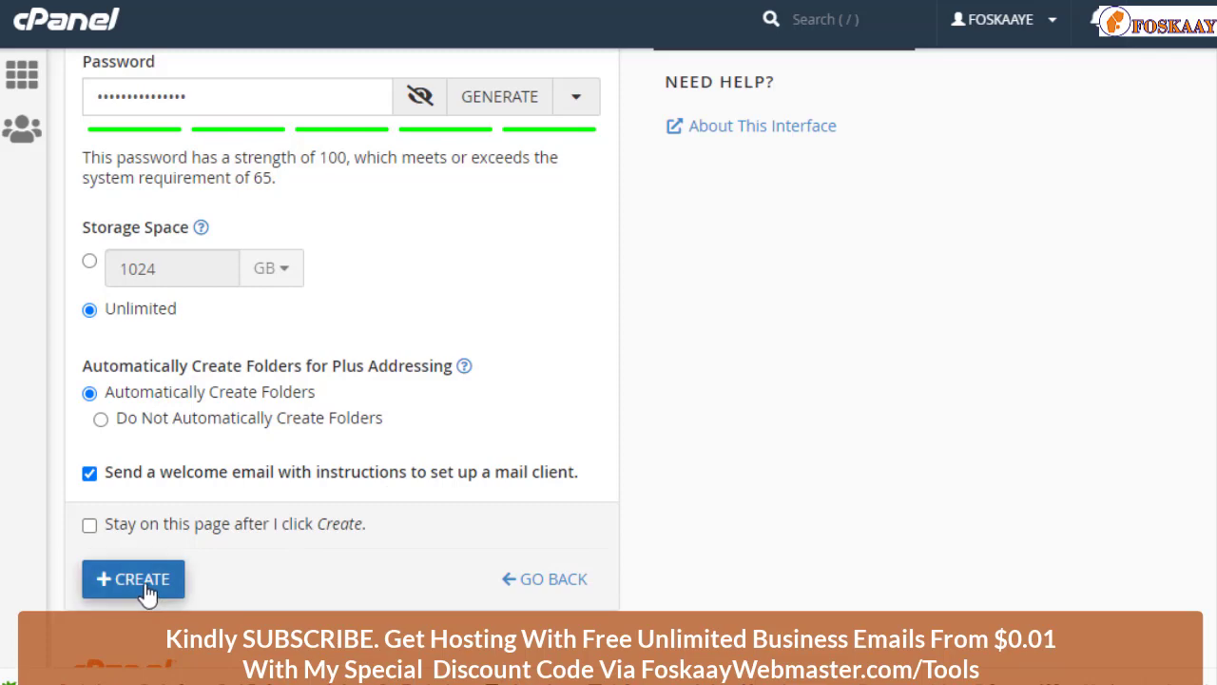
{"action": "scroll", "coordinate": [124, 418], "scroll_direction": "up", "scroll_amount": 5}
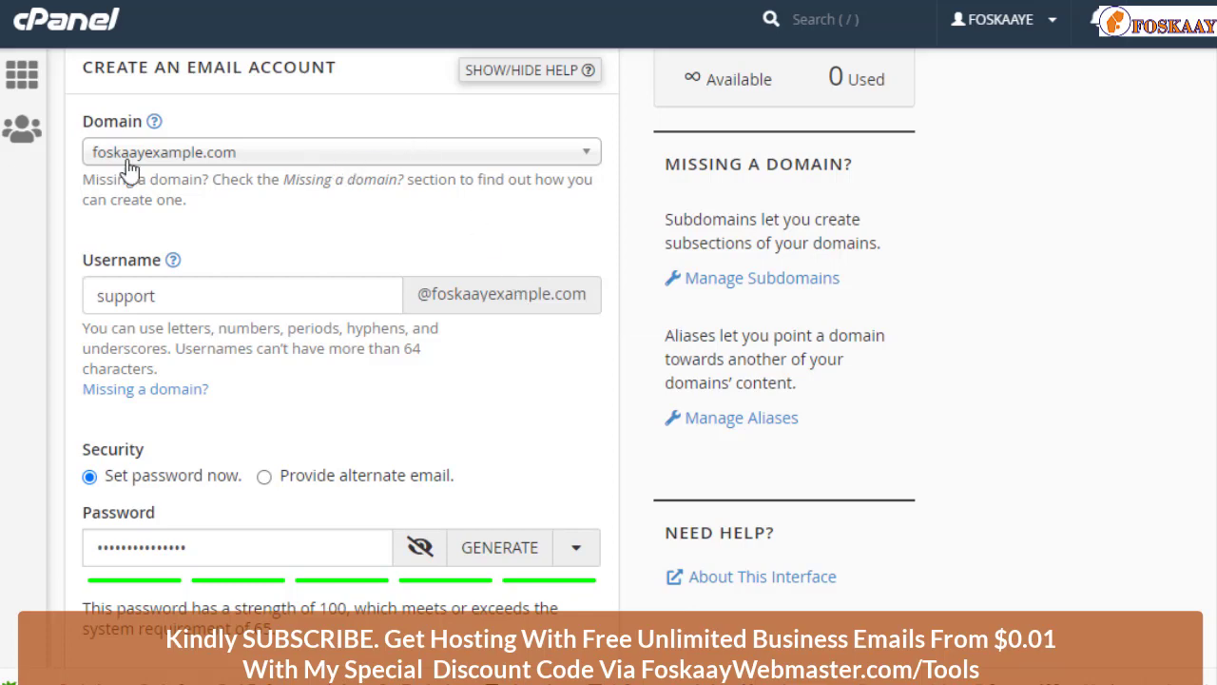
{"action": "scroll", "coordinate": [519, 299], "scroll_direction": "down", "scroll_amount": 5}
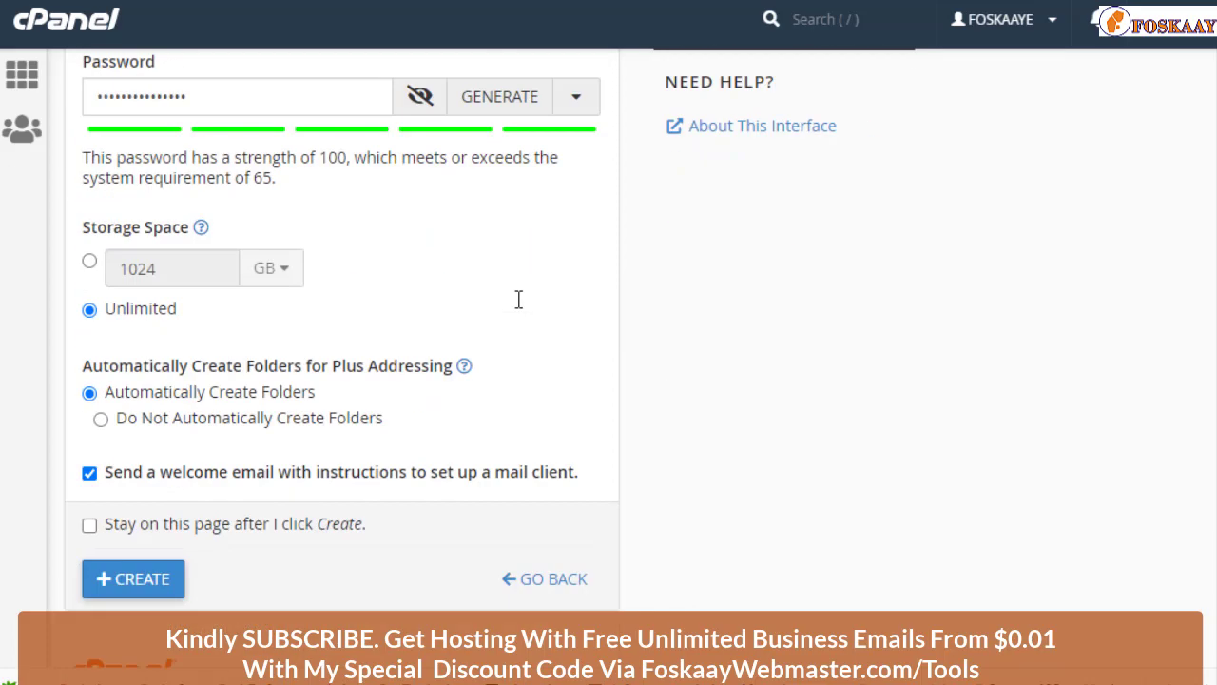
{"action": "left_click", "coordinate": [130, 582]}
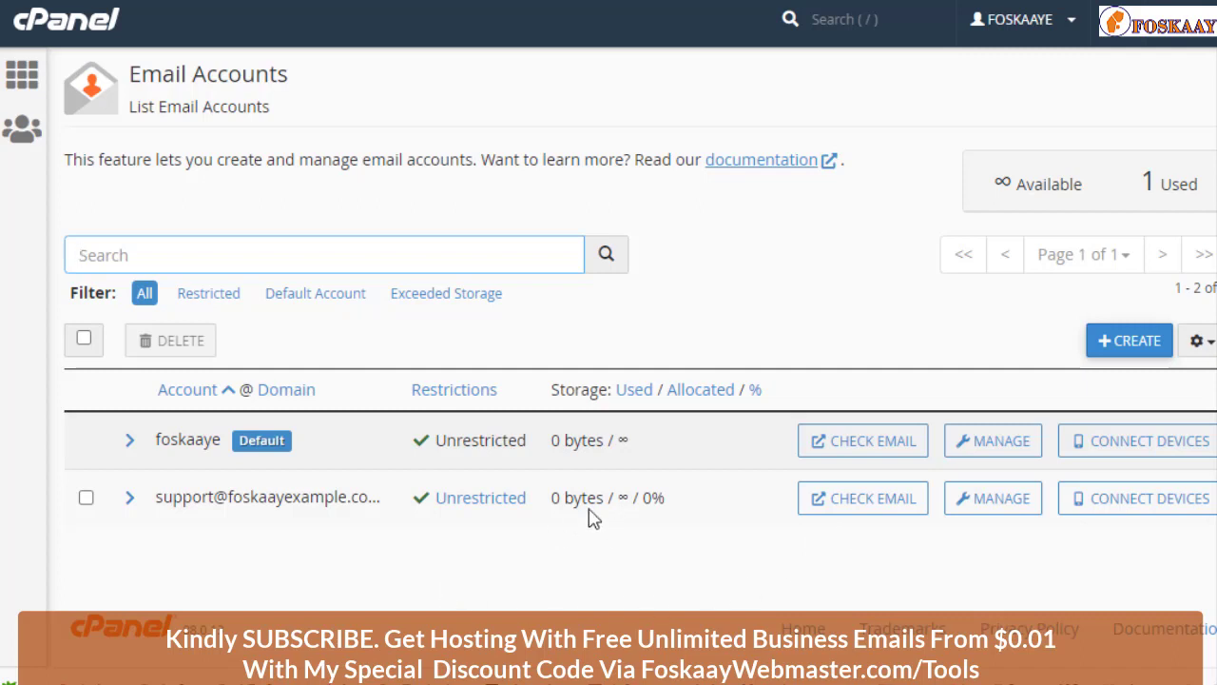
Open the support account's webmail and launch its inbox in Roundcube
{"action": "left_click", "coordinate": [864, 513]}
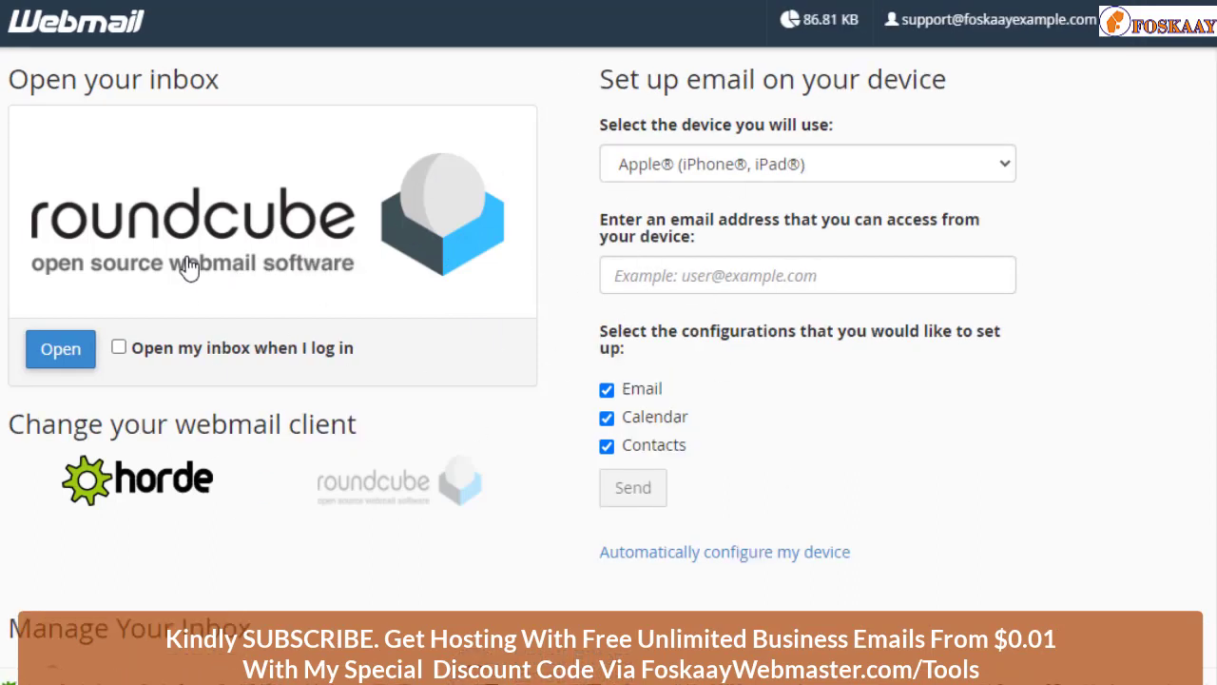
{"action": "left_click", "coordinate": [380, 485]}
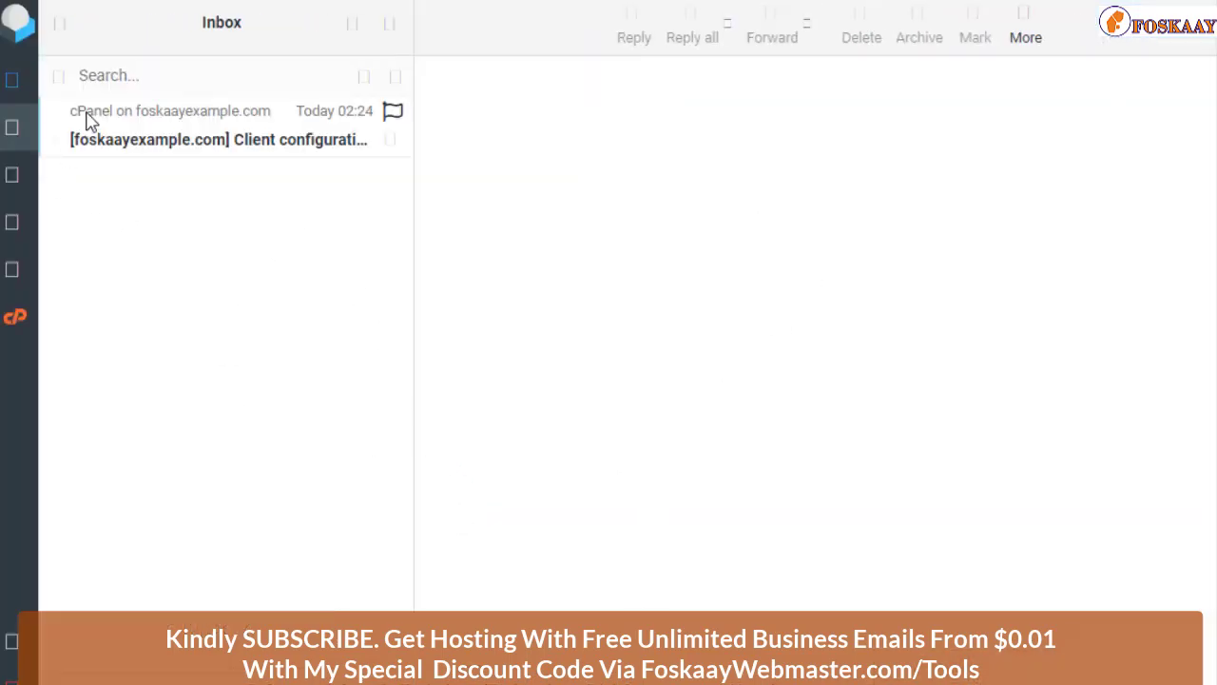